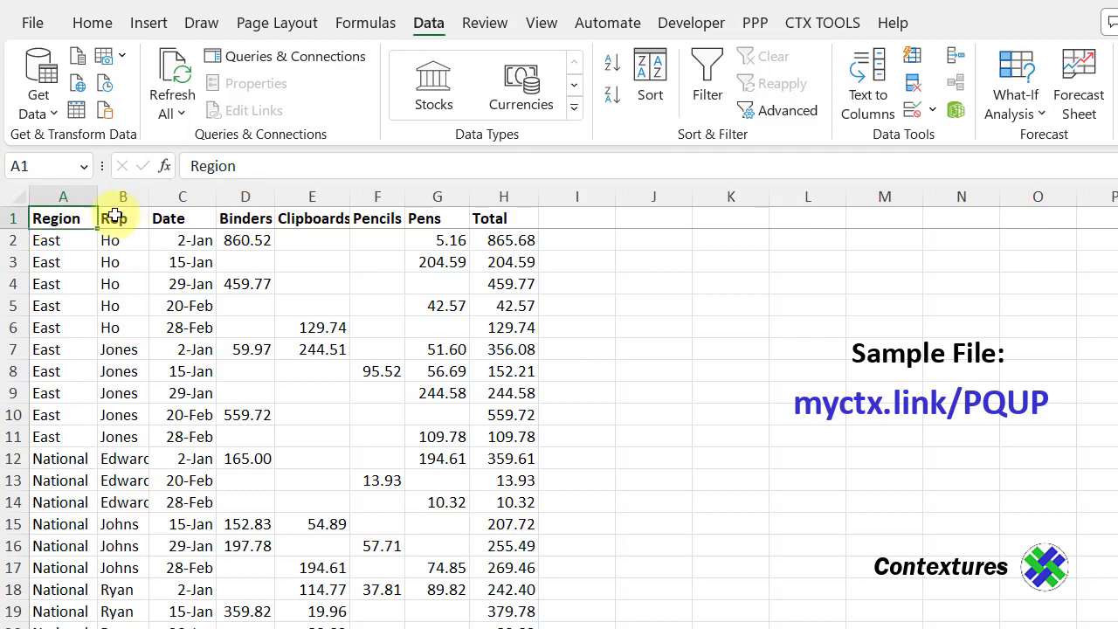
Format the range A1:H27 as a table with headers, using the blue Light style with a solid header row and clearing existing formatting.
click(91, 24)
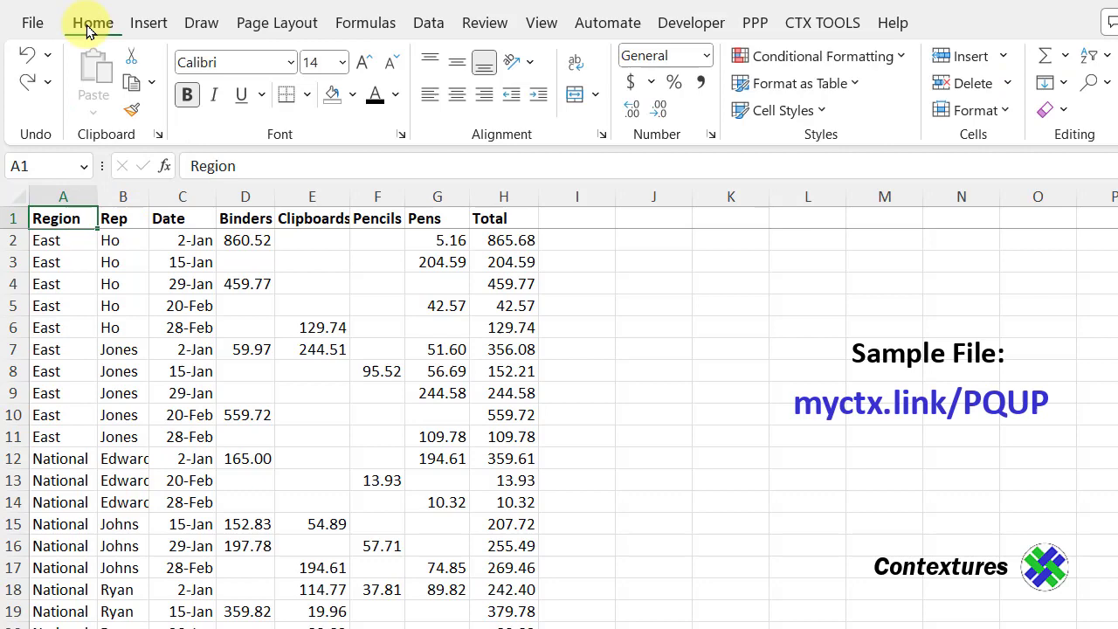
click(783, 84)
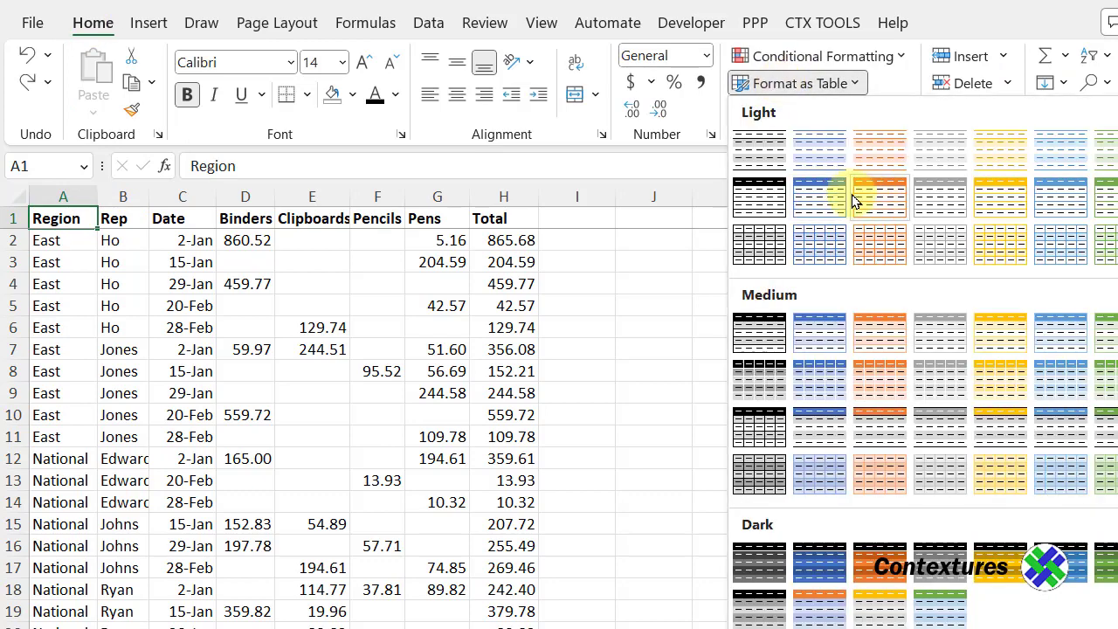
right_click(812, 199)
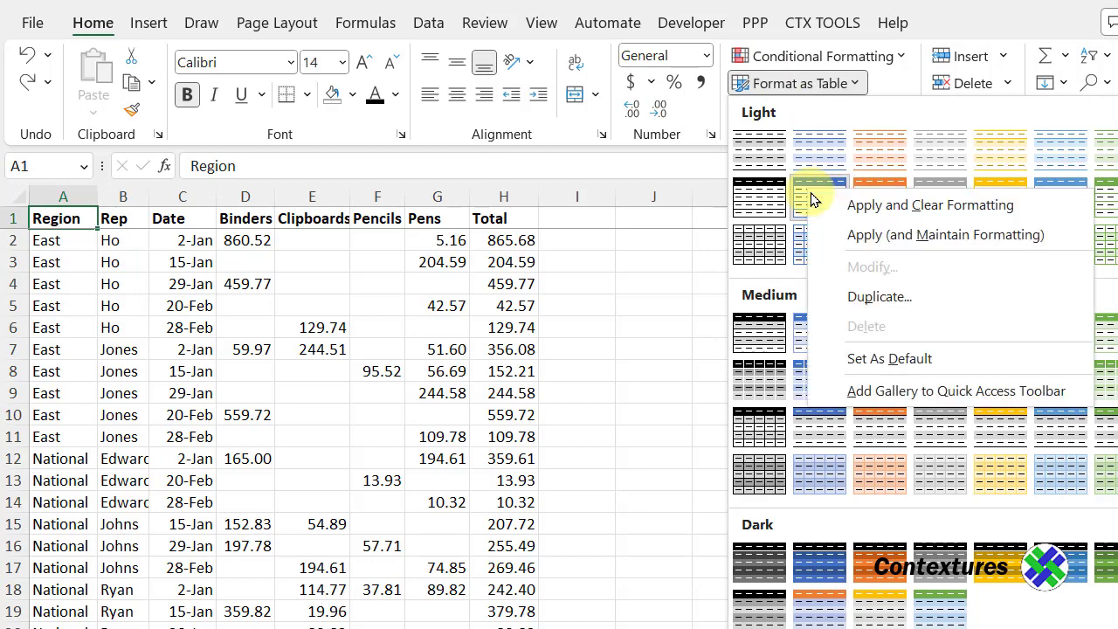
click(847, 212)
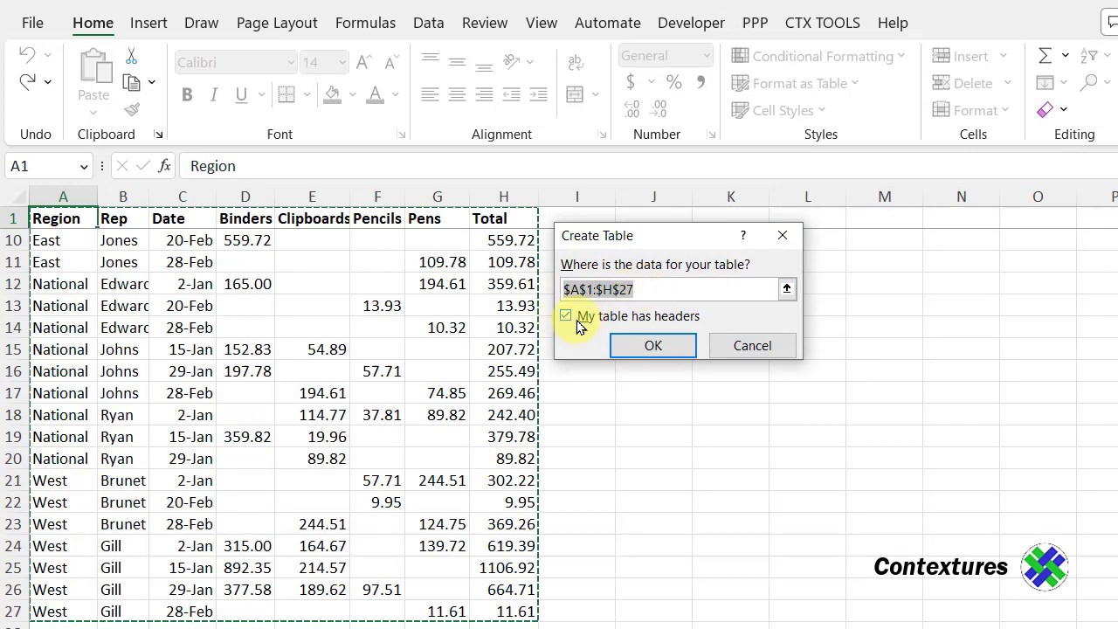
click(626, 349)
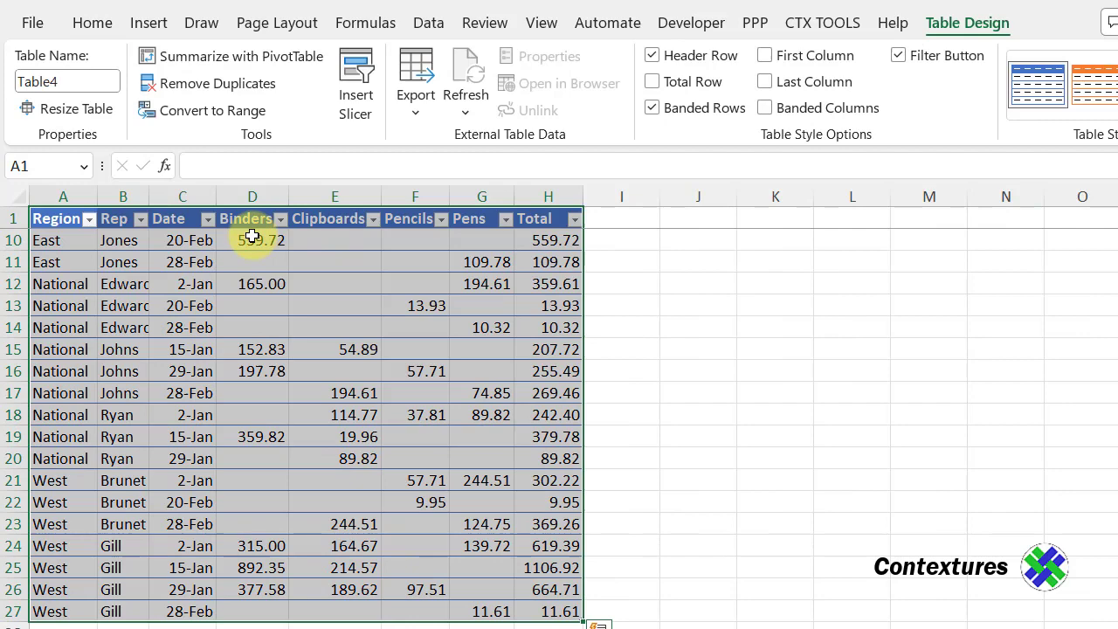
Rename the new table as tblSalesDE.
click(330, 219)
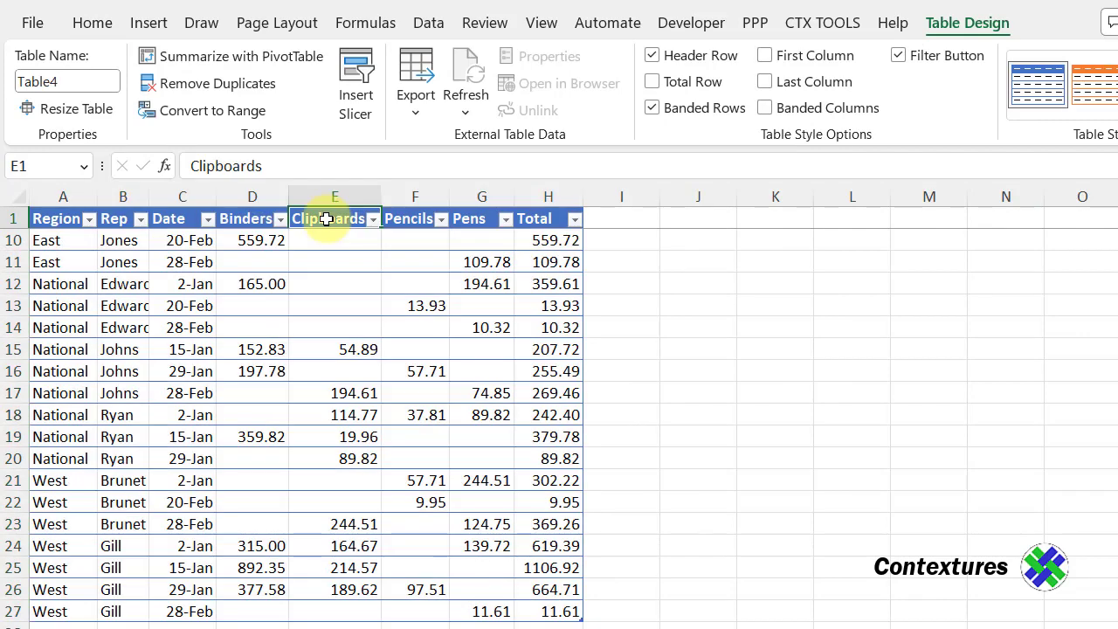
double_click(77, 79)
text(tblSalesDE)
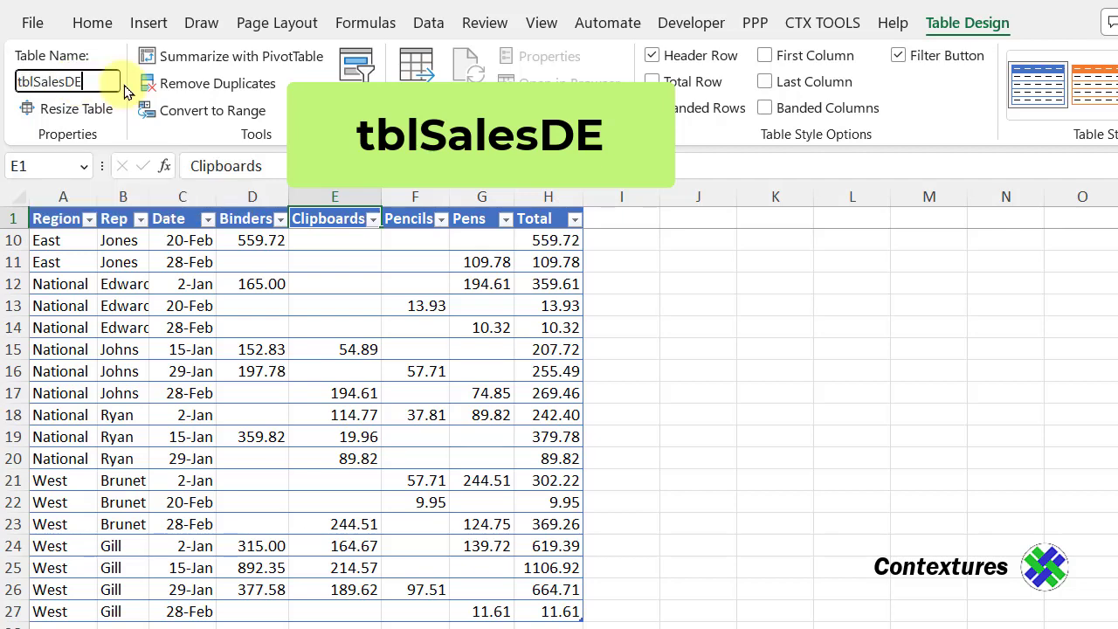
key(Return)
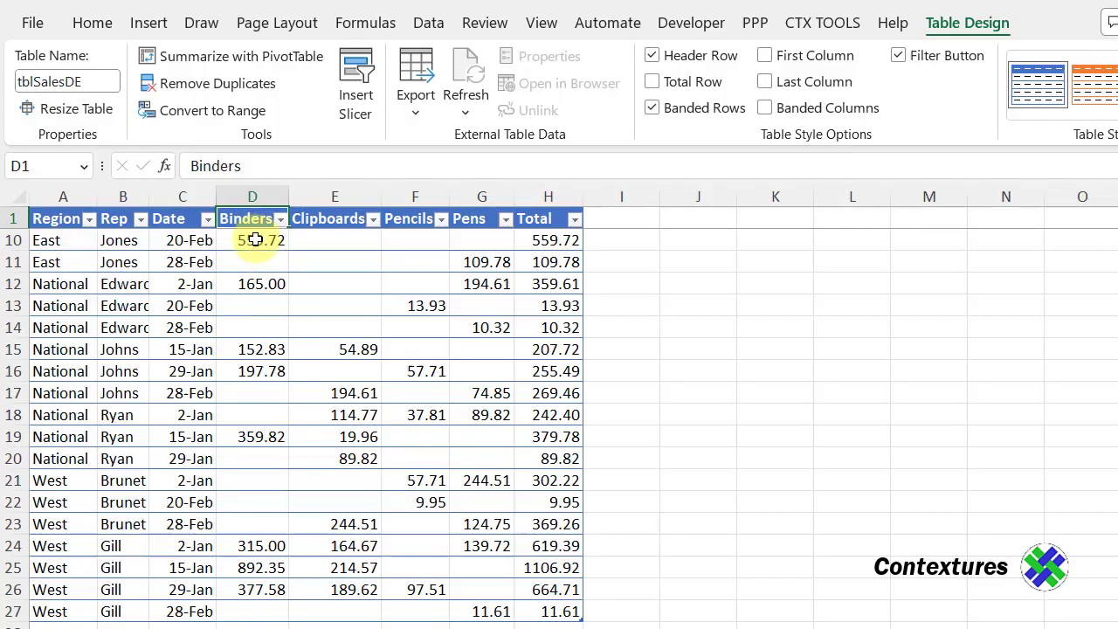
Load the sales table into the Power Query Editor and rename the query UnpivotSalesData.
click(429, 22)
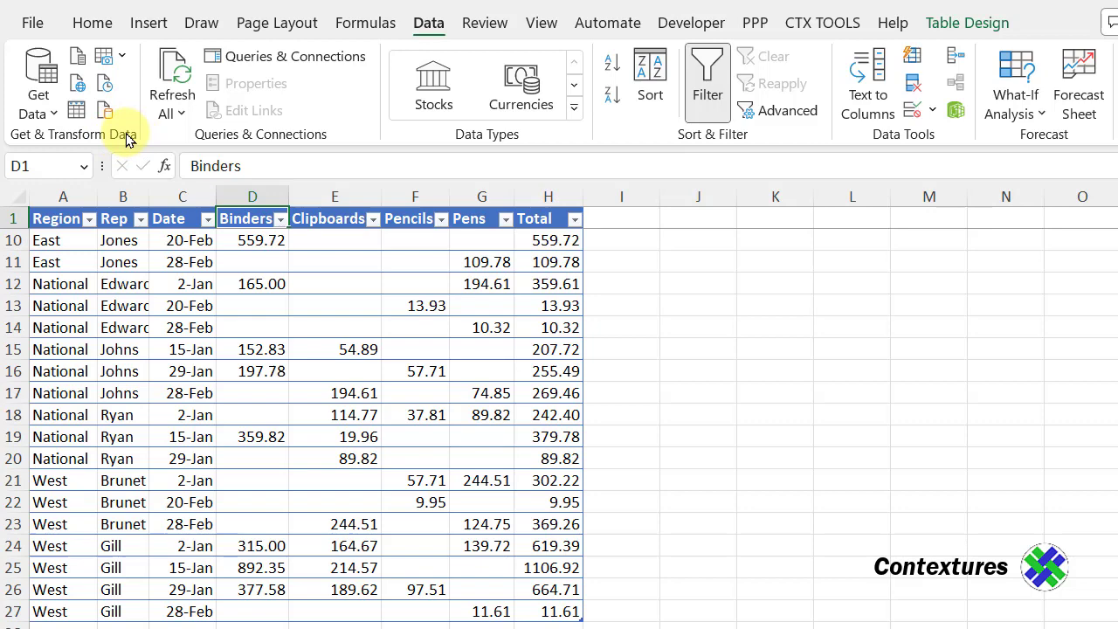
click(76, 112)
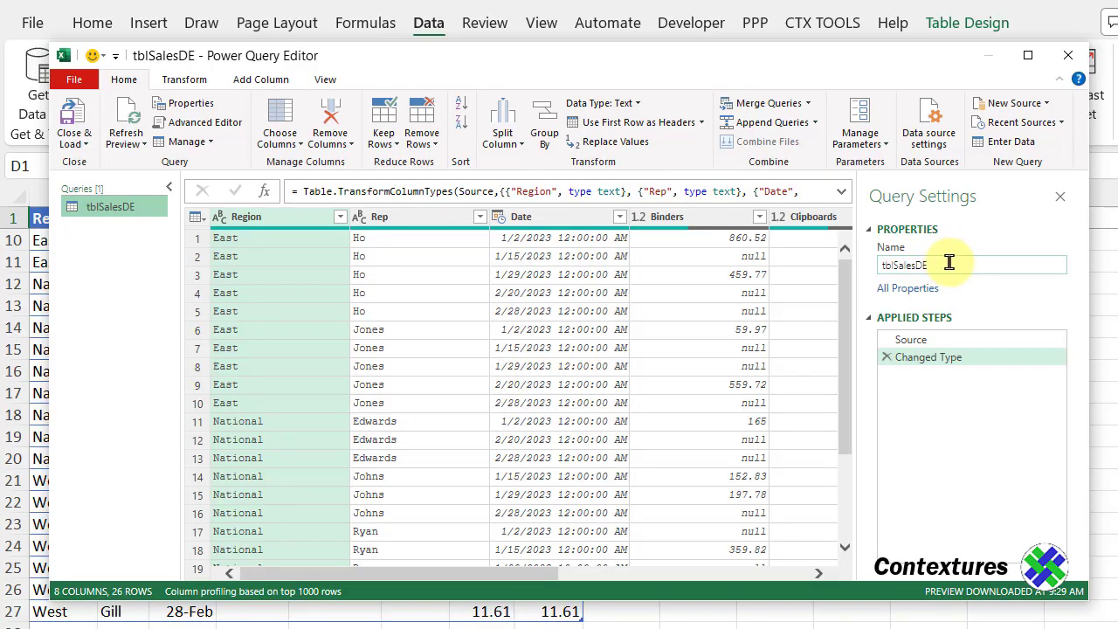
click(947, 264)
double_click(948, 263)
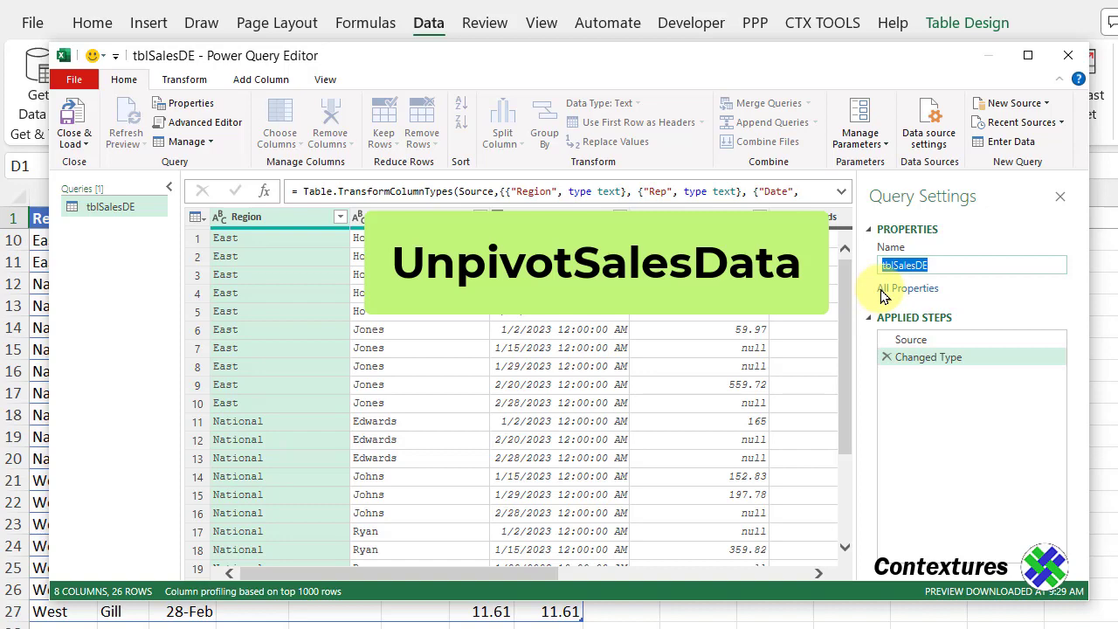
text(UnpivotSalesData)
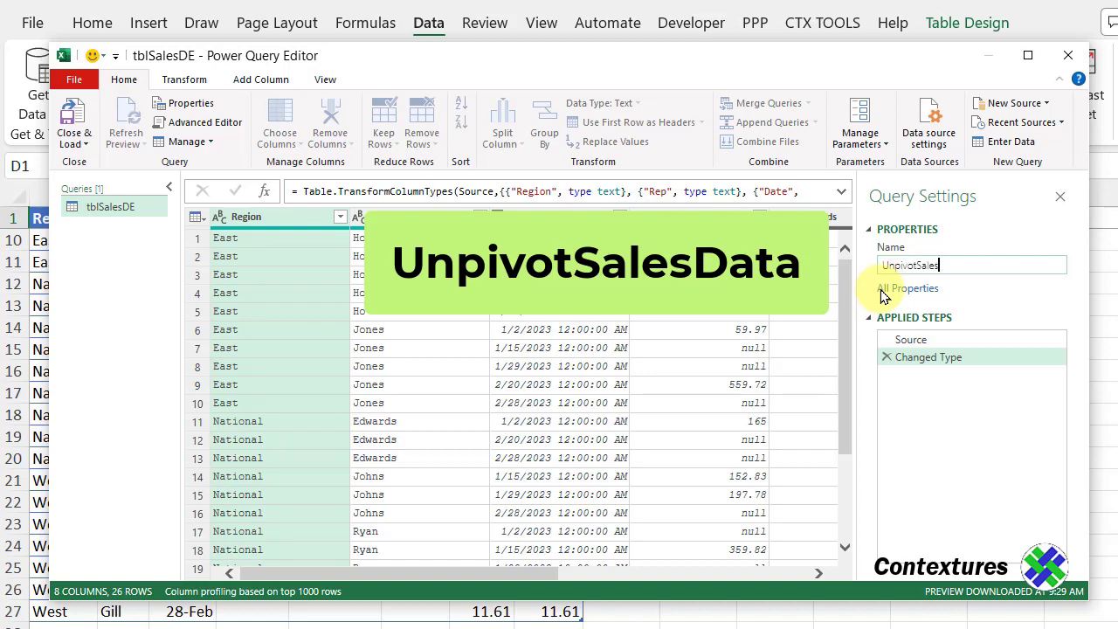
key(Return)
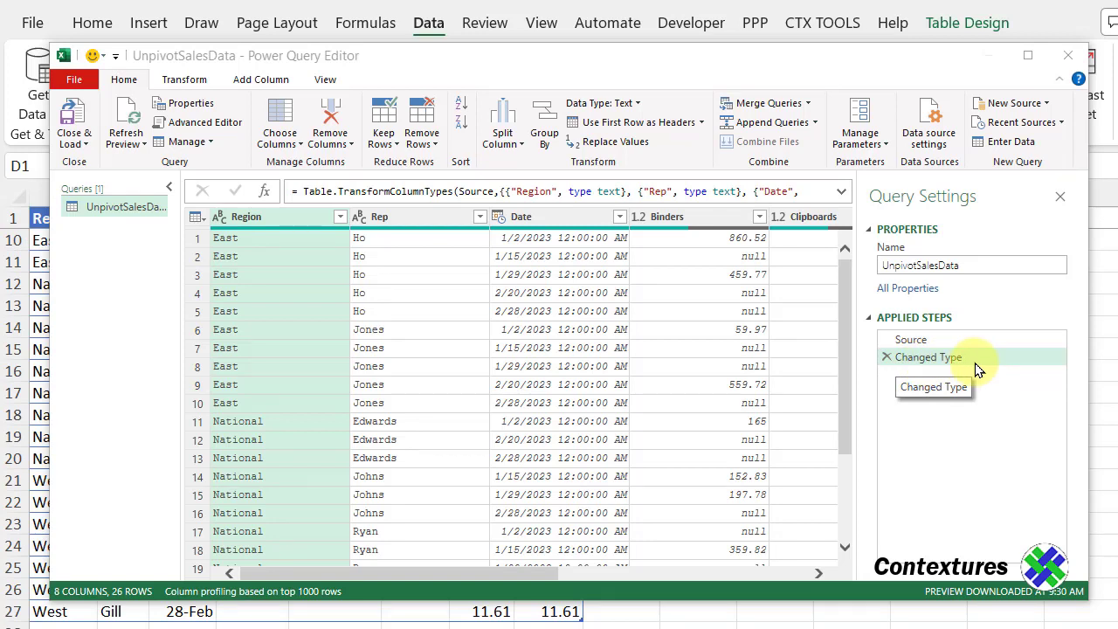
Check the full Changed Type formula, delete that applied step, and remove the Total column.
click(842, 192)
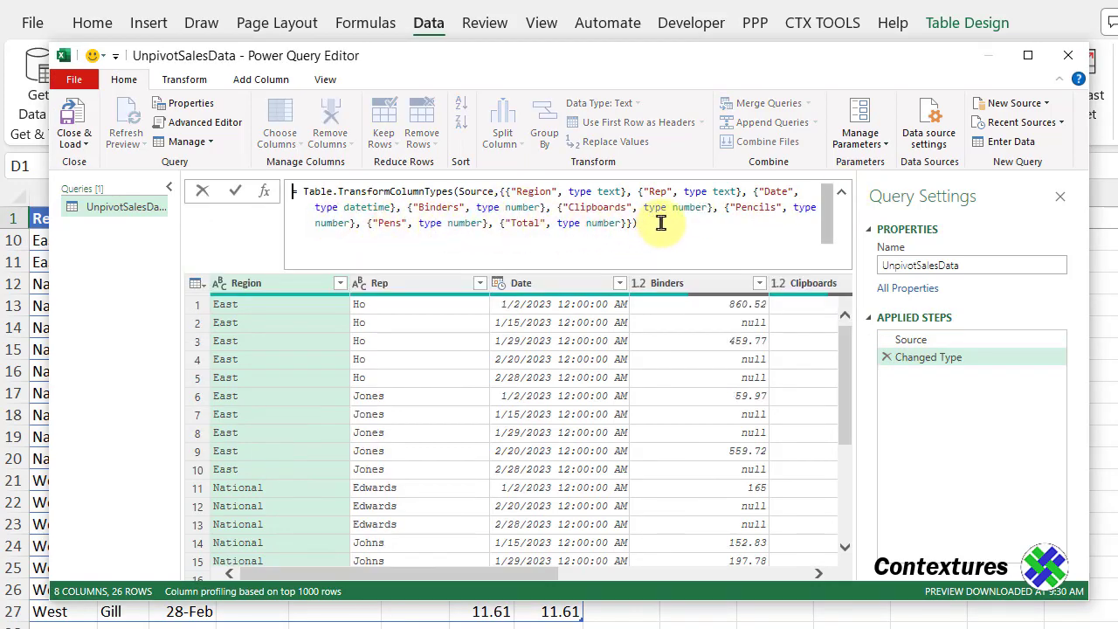
click(885, 358)
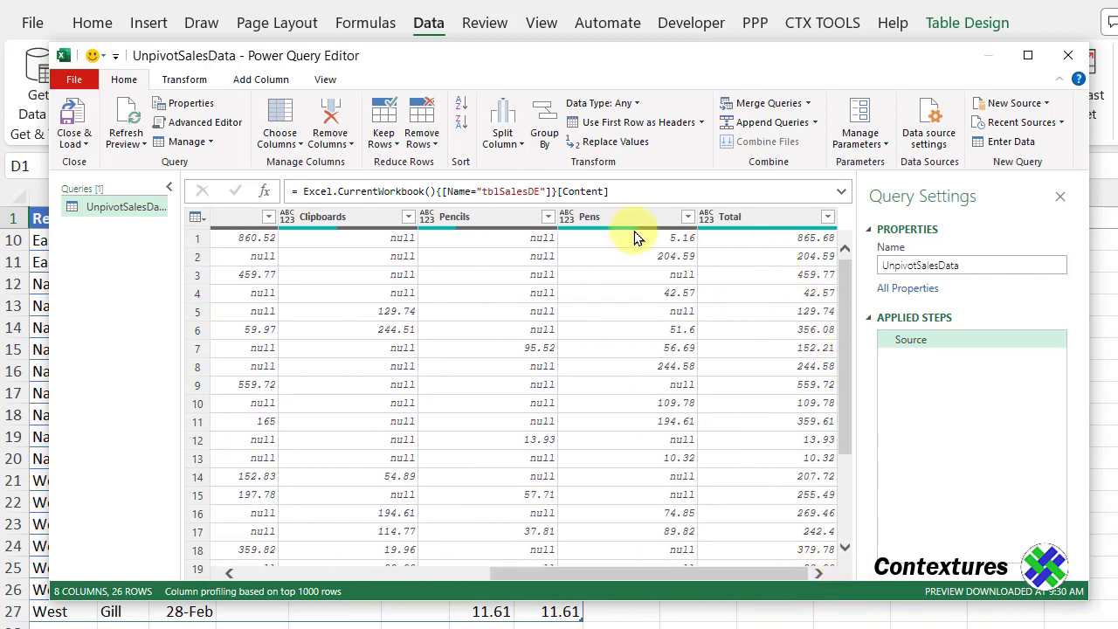
right_click(749, 222)
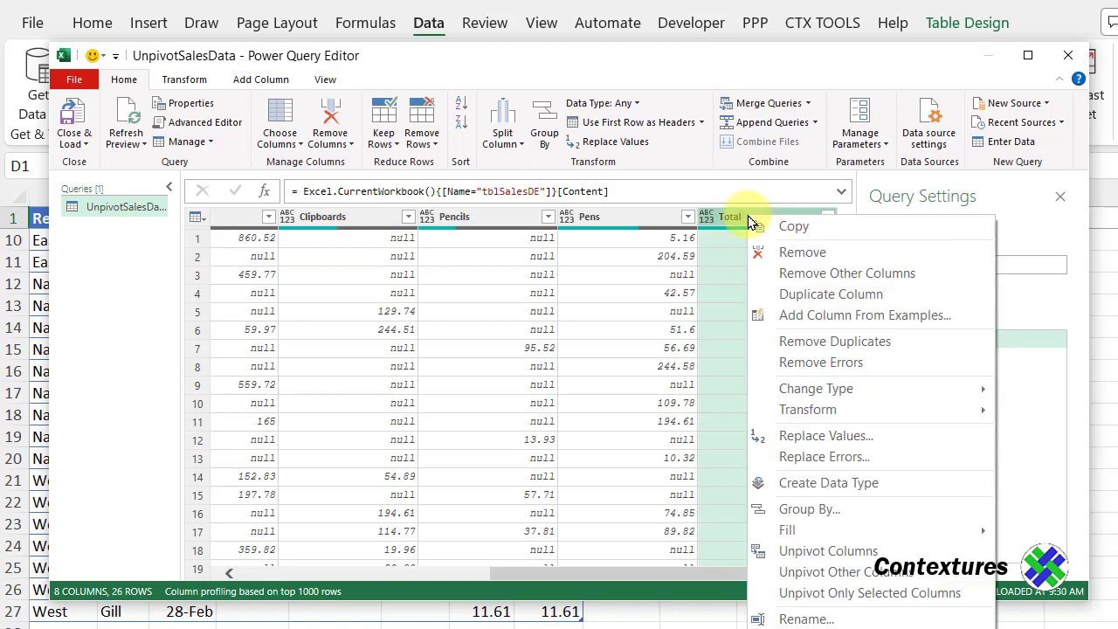
click(772, 255)
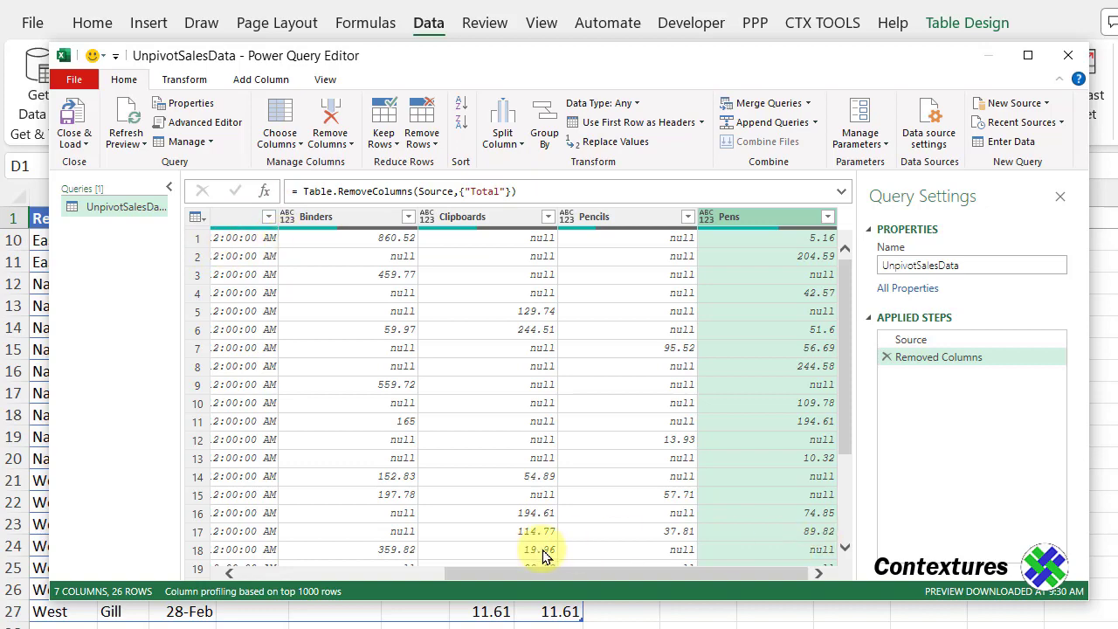
Unpivot all columns other than Region, Rep and Date.
drag(499, 576, 250, 579)
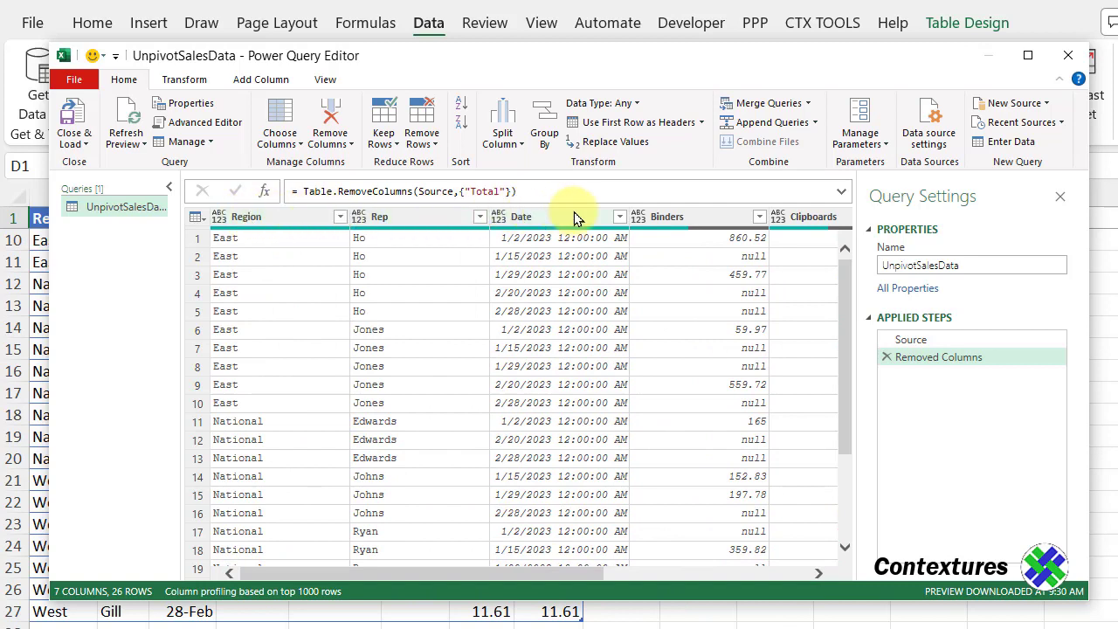
click(272, 215)
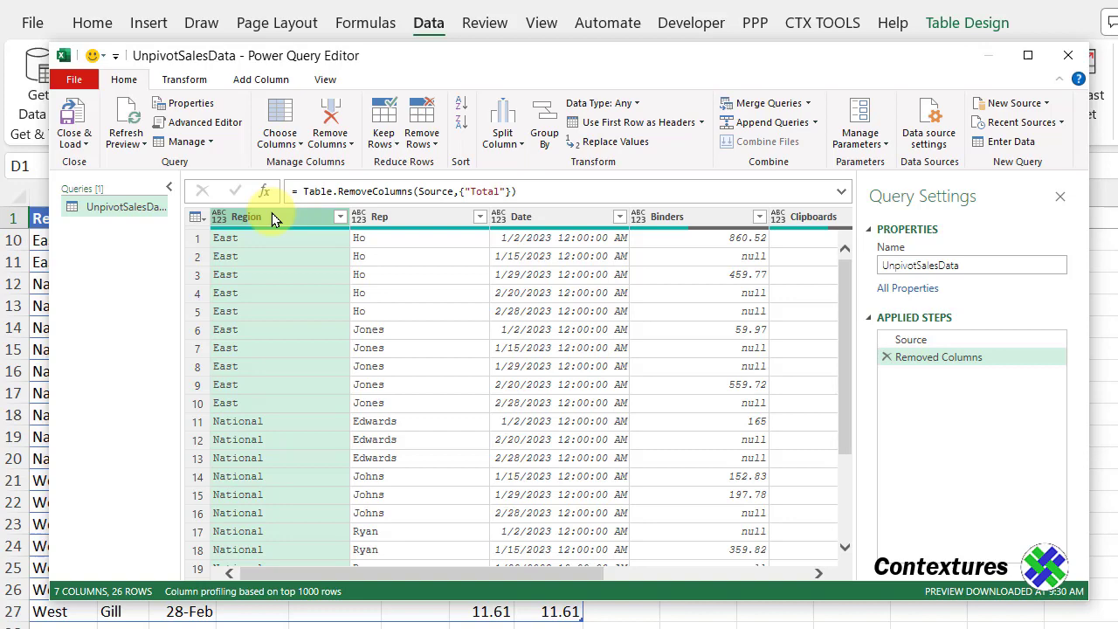
shift+click(562, 218)
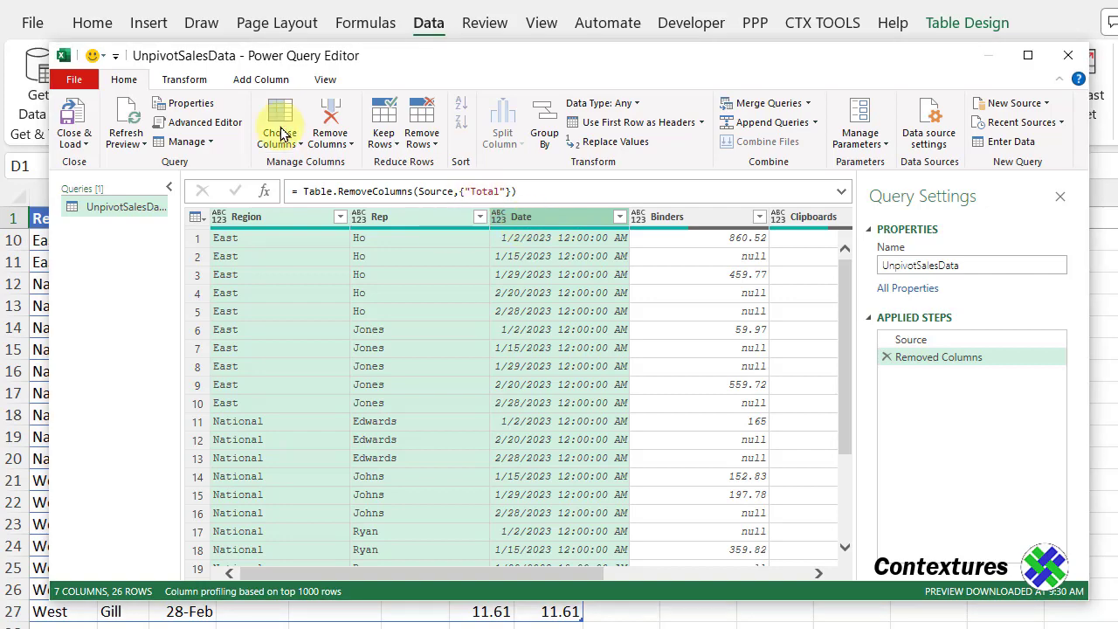
click(189, 81)
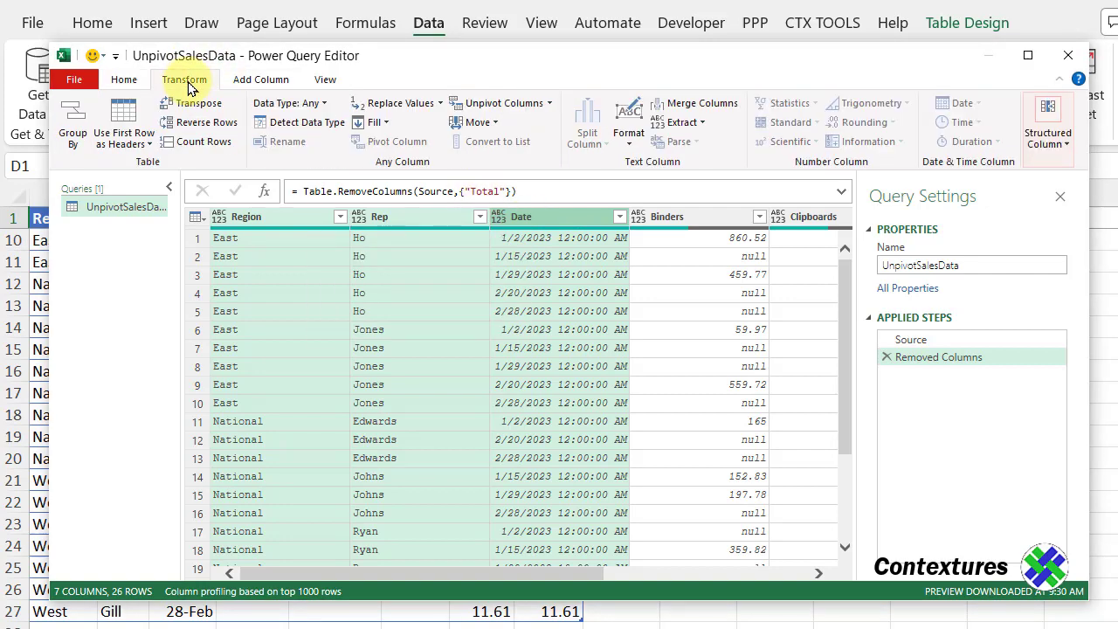
click(549, 103)
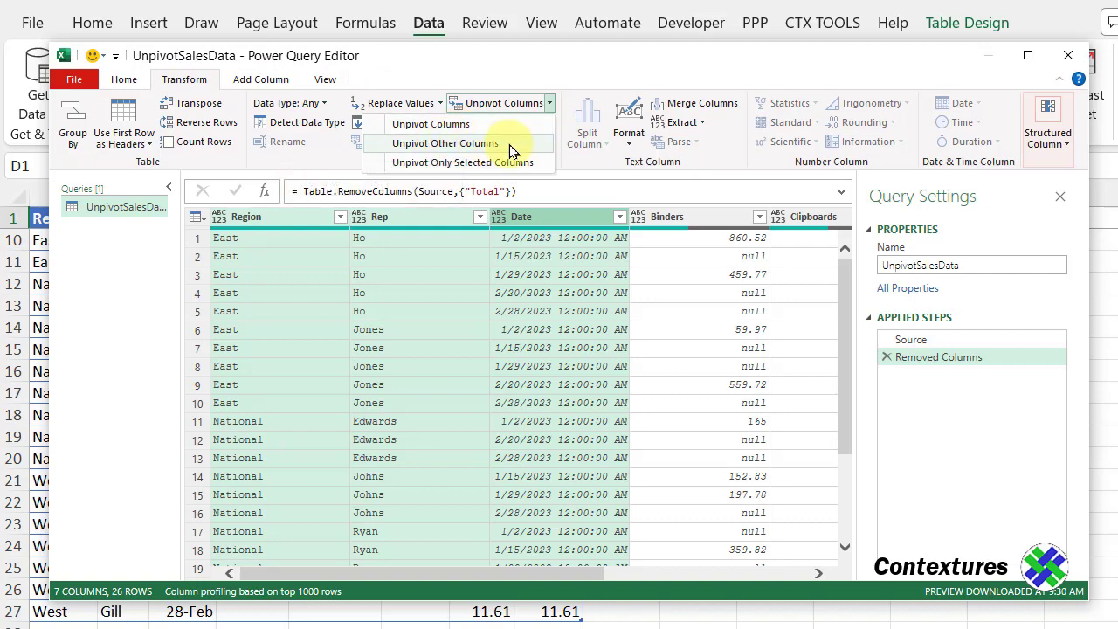
click(513, 145)
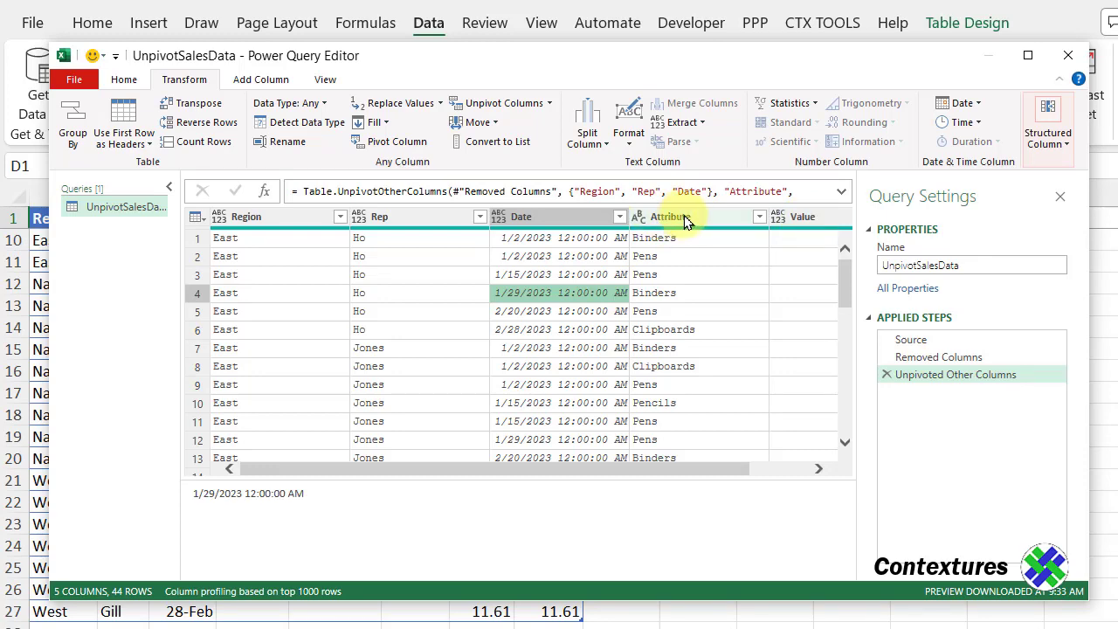
Rename the Attribute column to Product and the Value column to Sales.
click(698, 216)
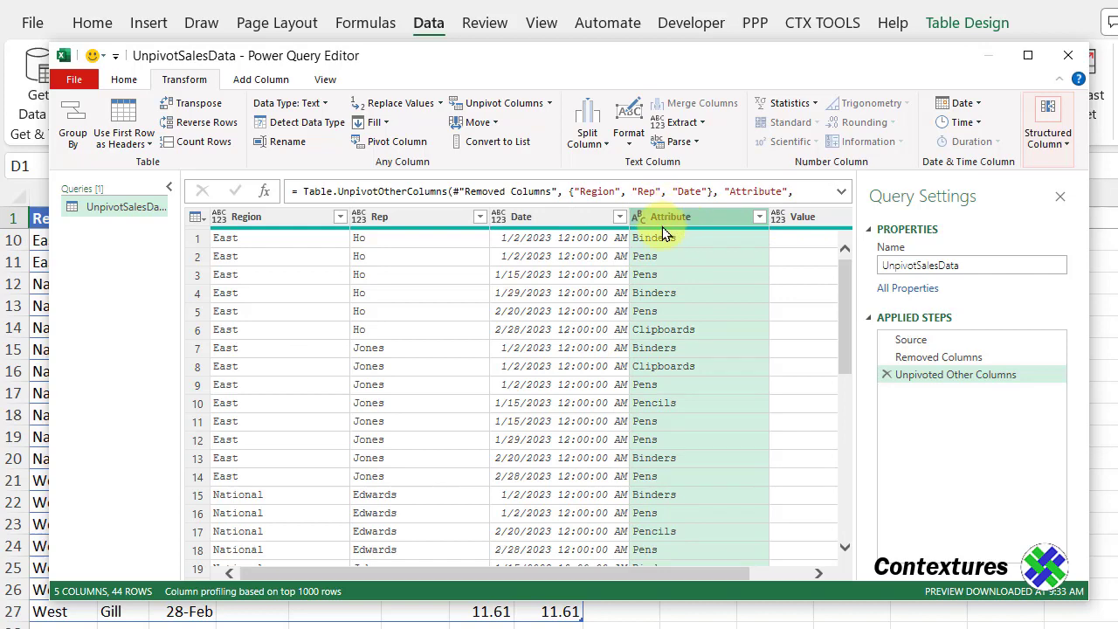
double_click(673, 221)
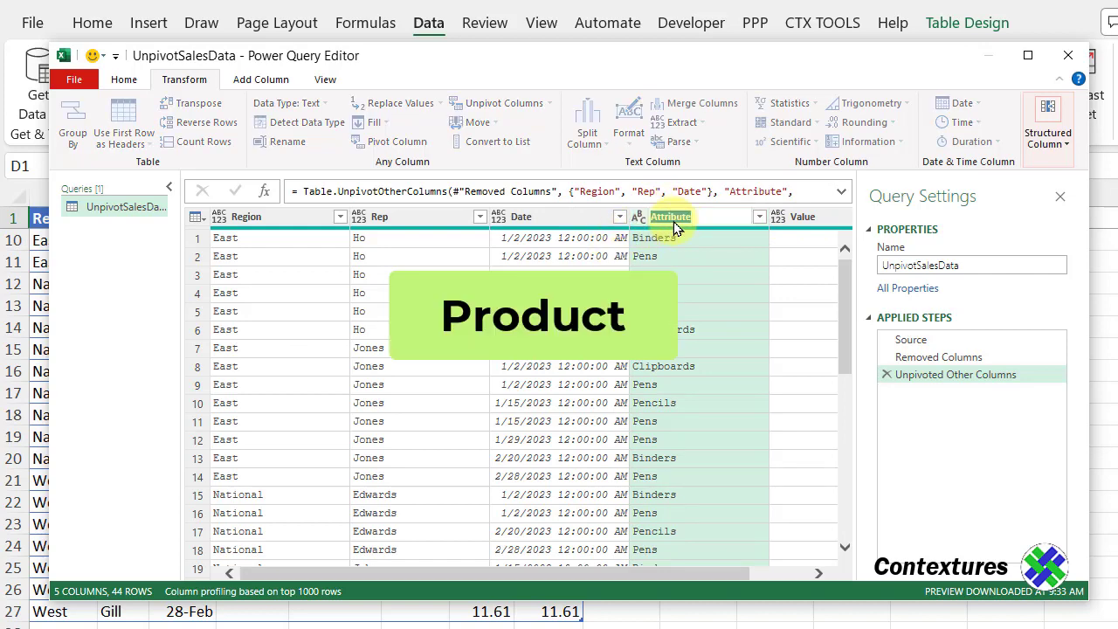
text(Product)
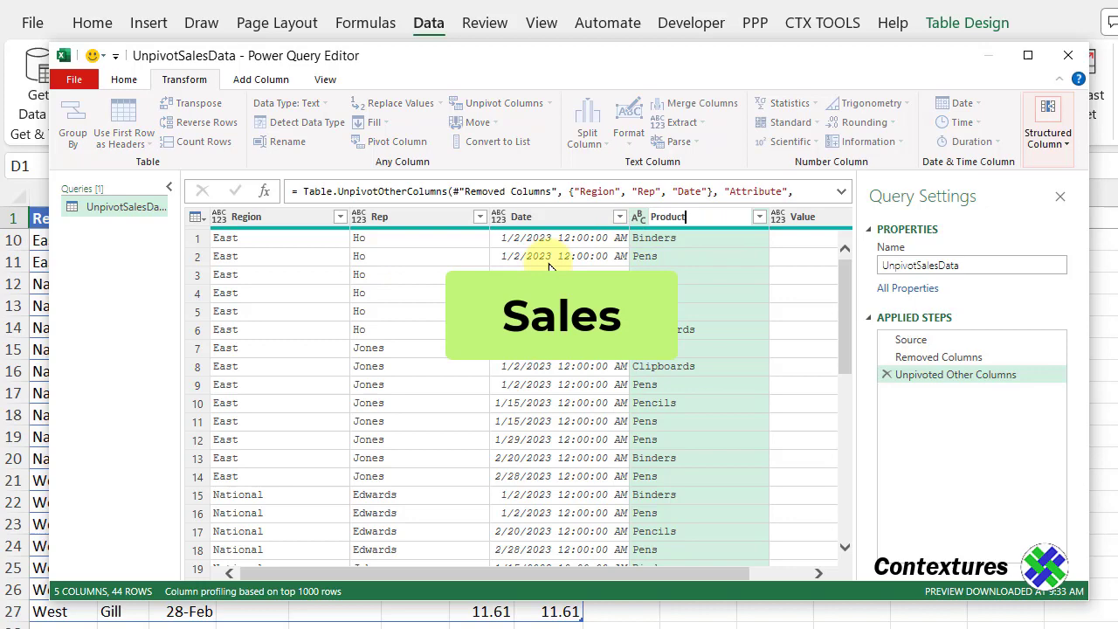
key(Tab)
text(Sa)
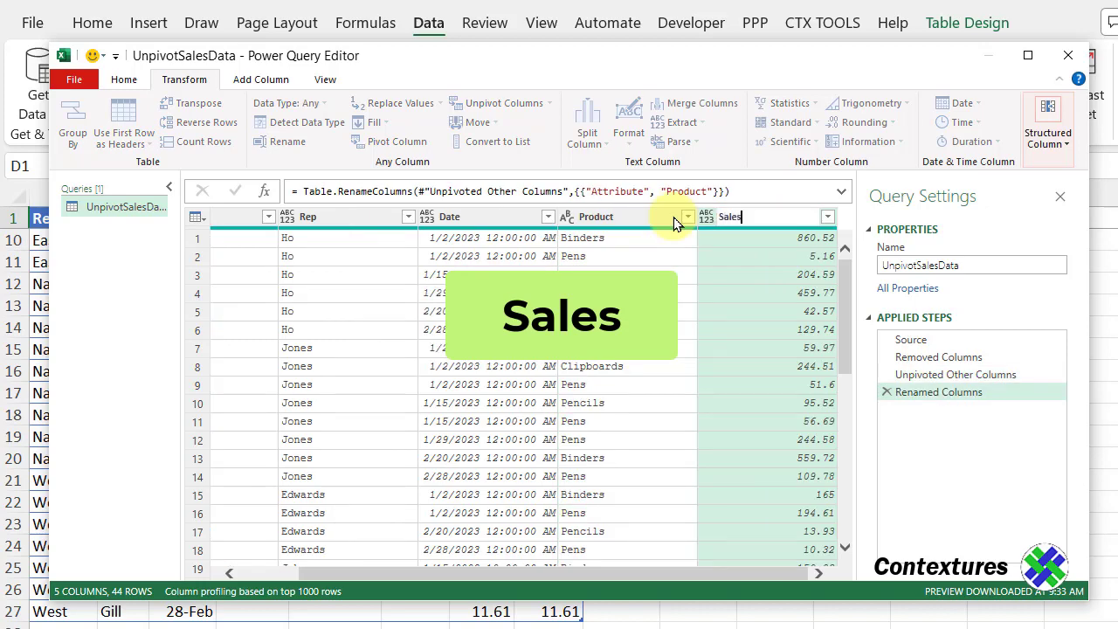
text(les)
key(Return)
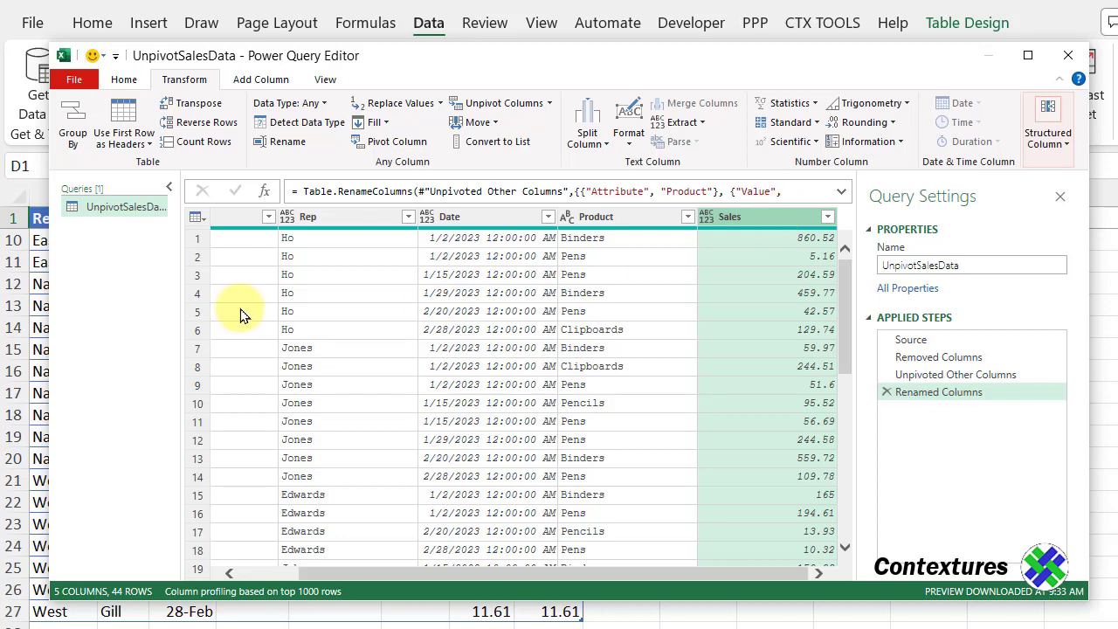
Detect the data types for all of the query's columns at once.
click(268, 273)
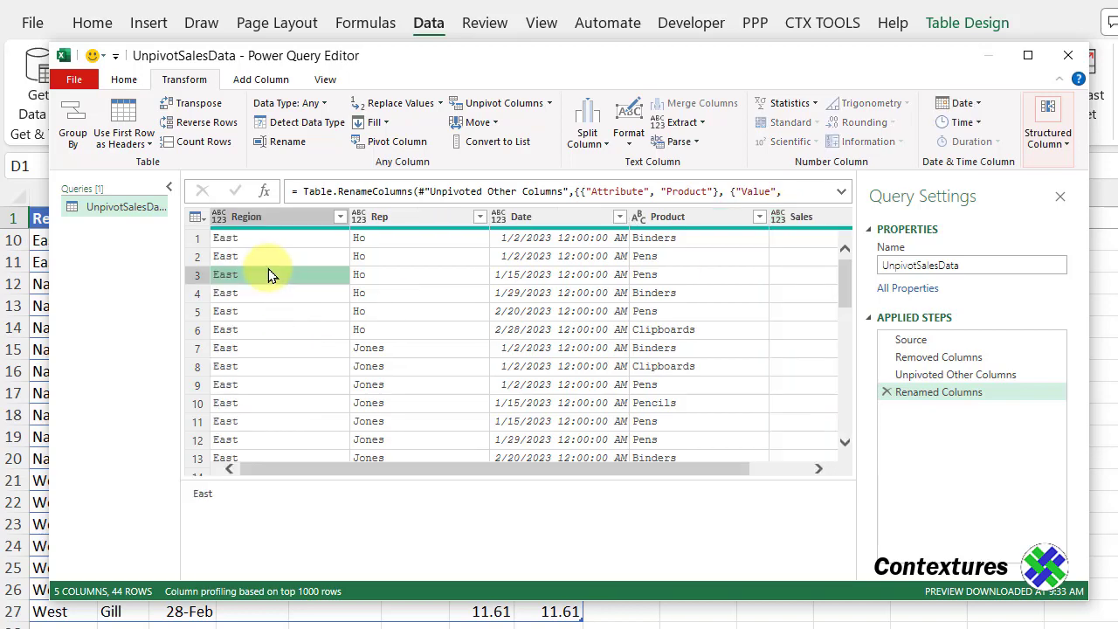
key(ctrl+a)
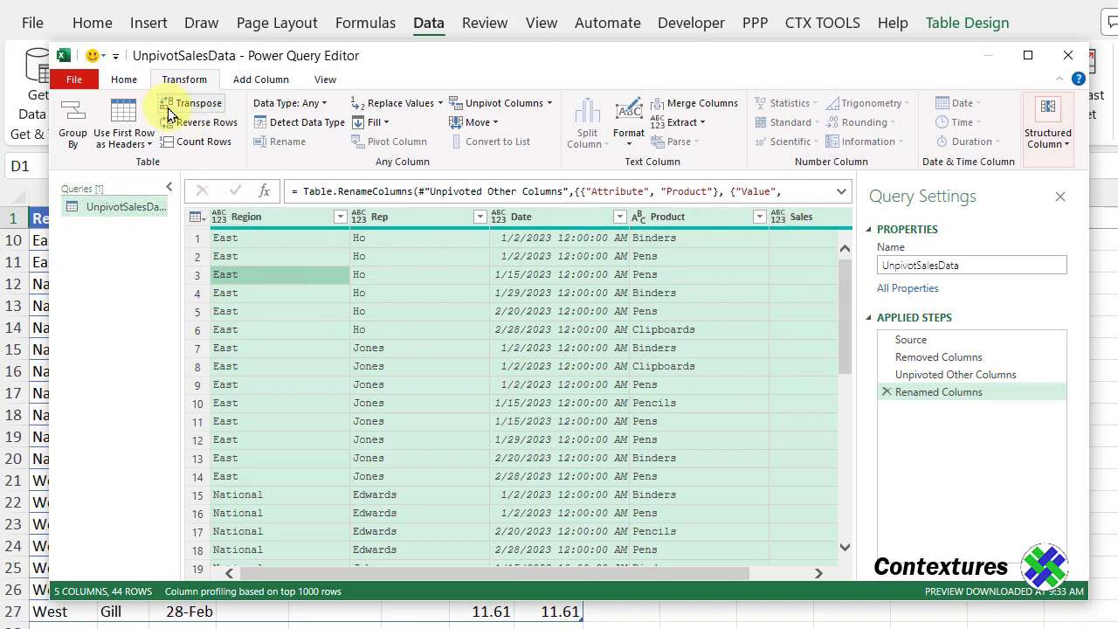
click(282, 124)
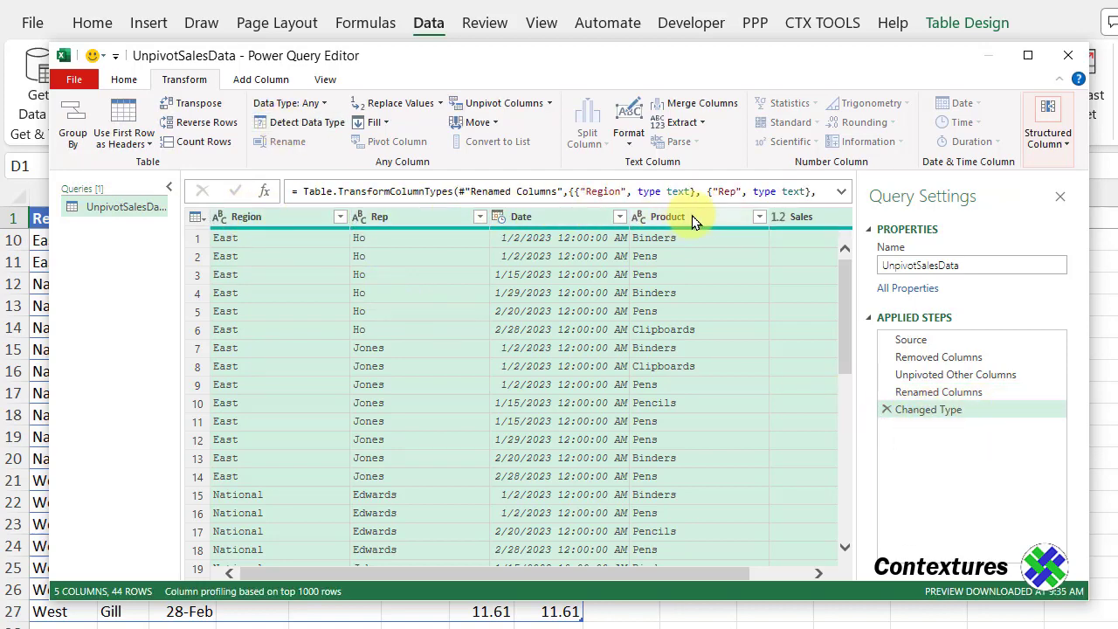
Change the Date column's data type from Date/Time to Date, replacing the existing type conversion.
click(409, 249)
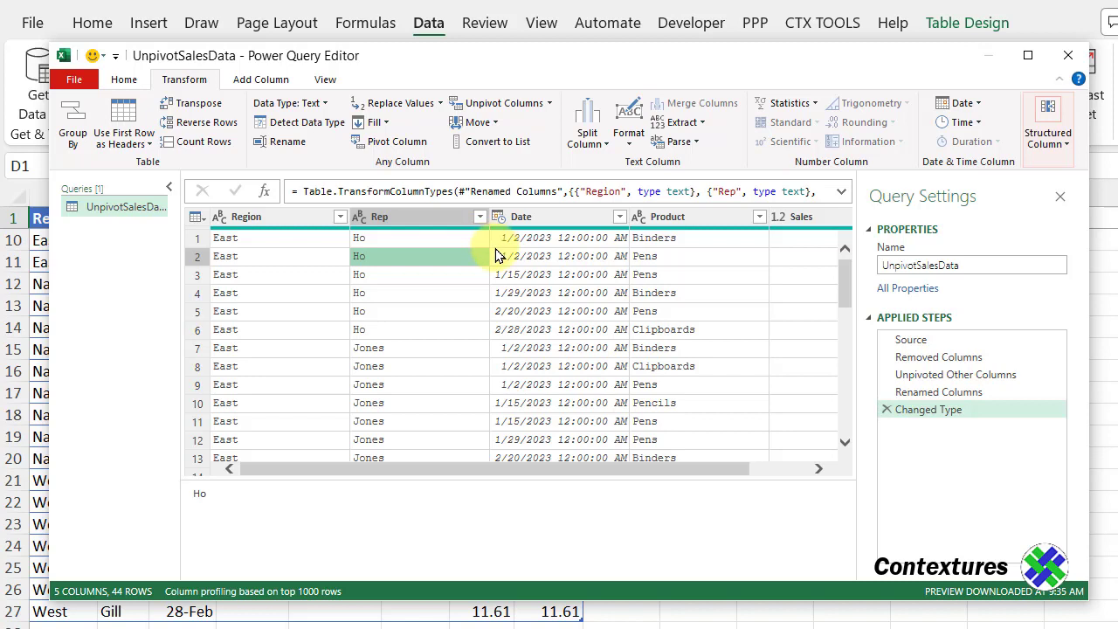
click(817, 467)
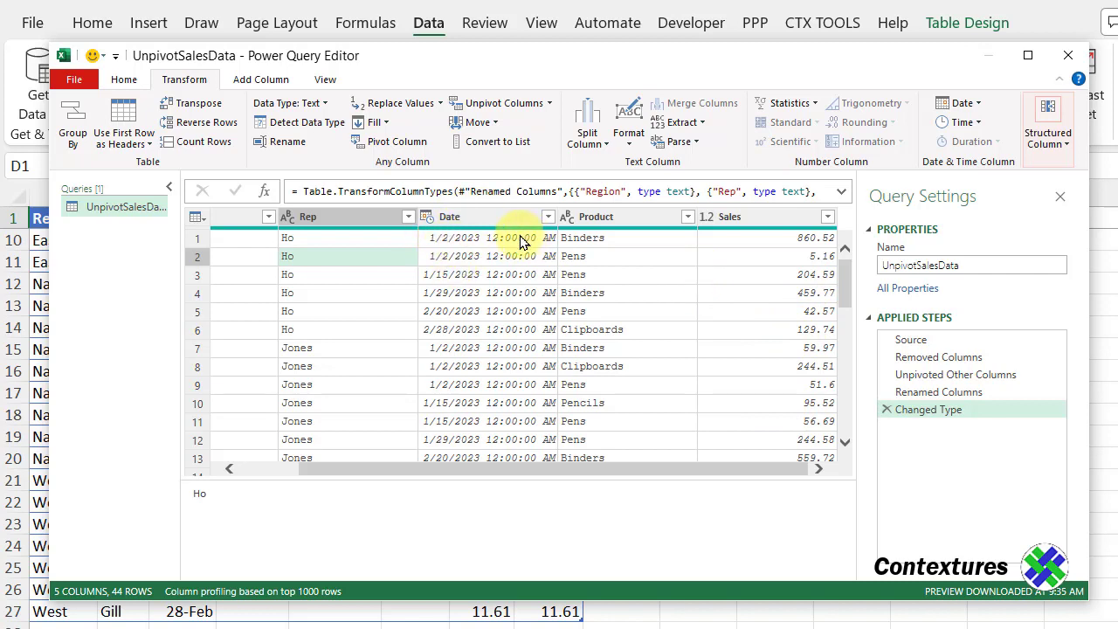
click(427, 217)
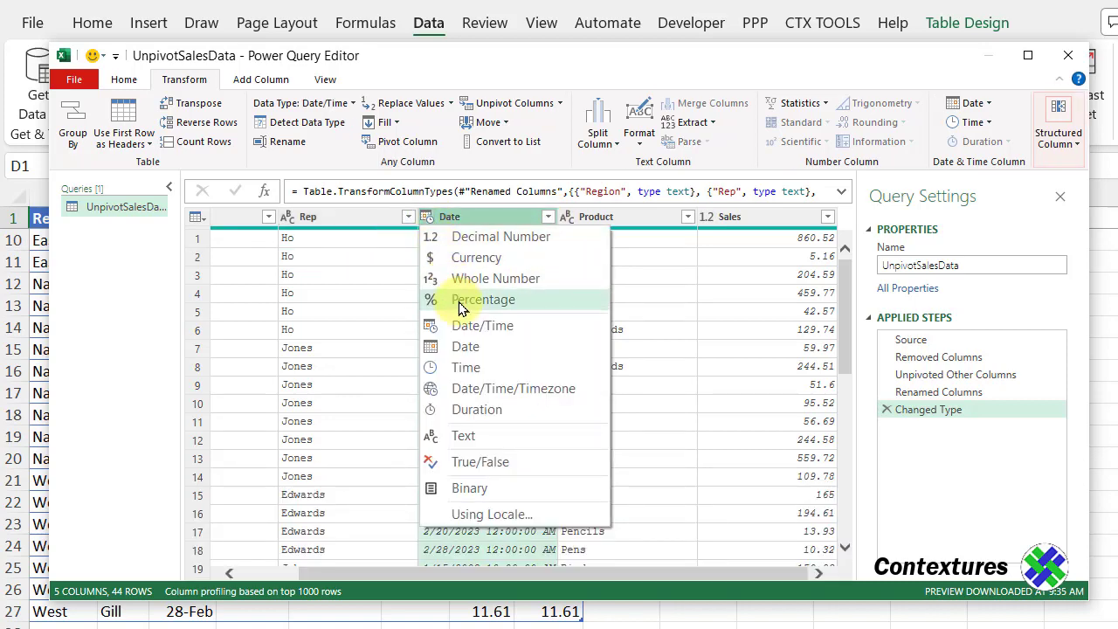
click(463, 347)
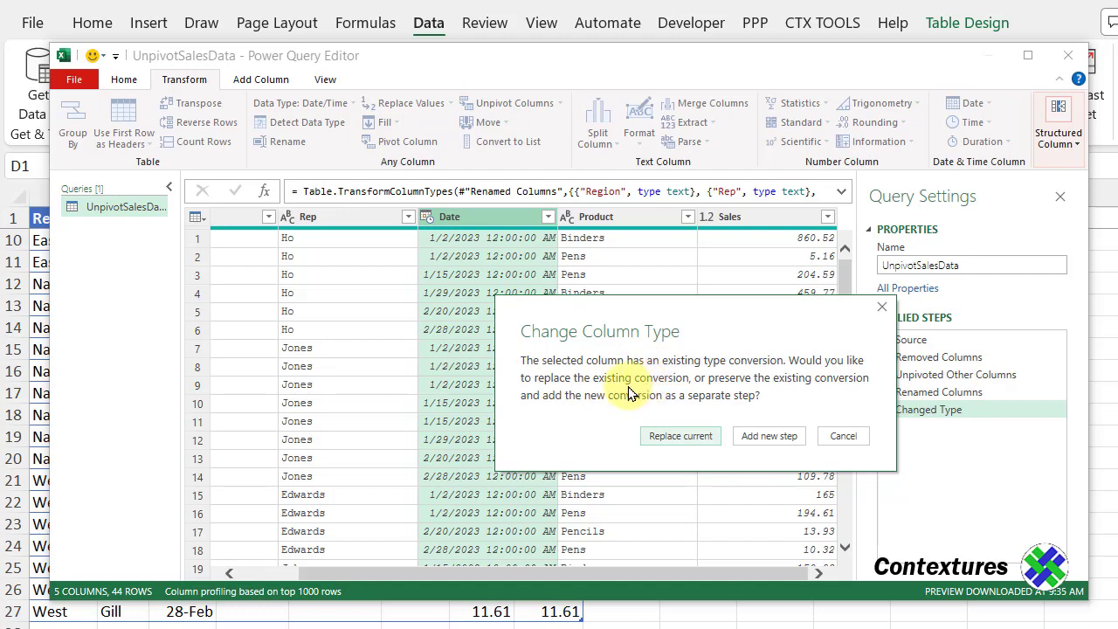
click(674, 435)
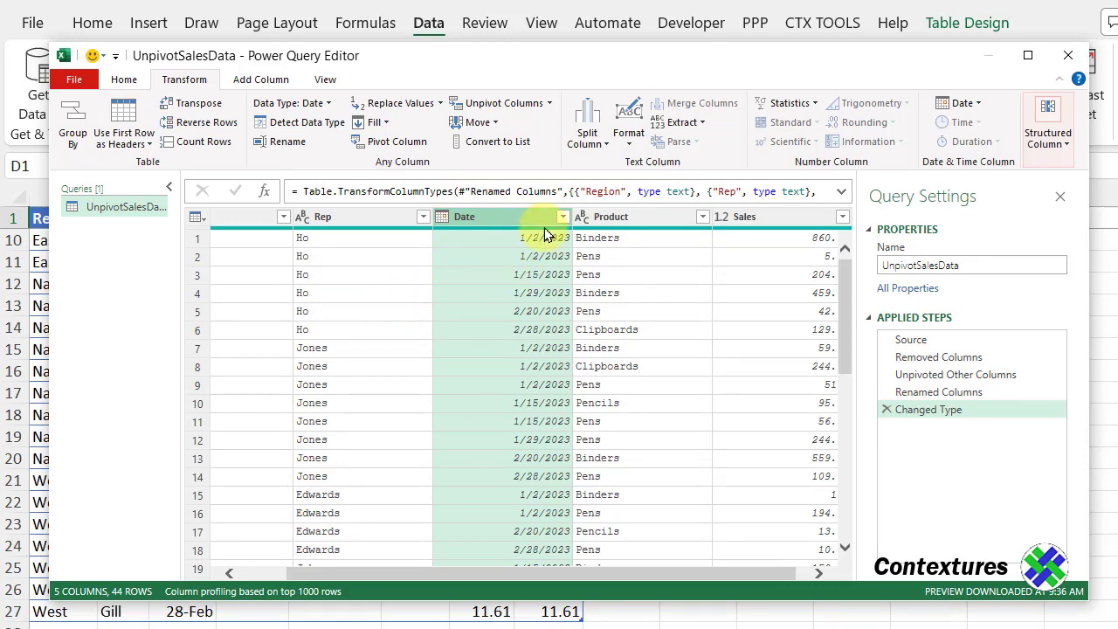
Close the query editor and load the unpivoted data as a table on a new worksheet.
click(123, 79)
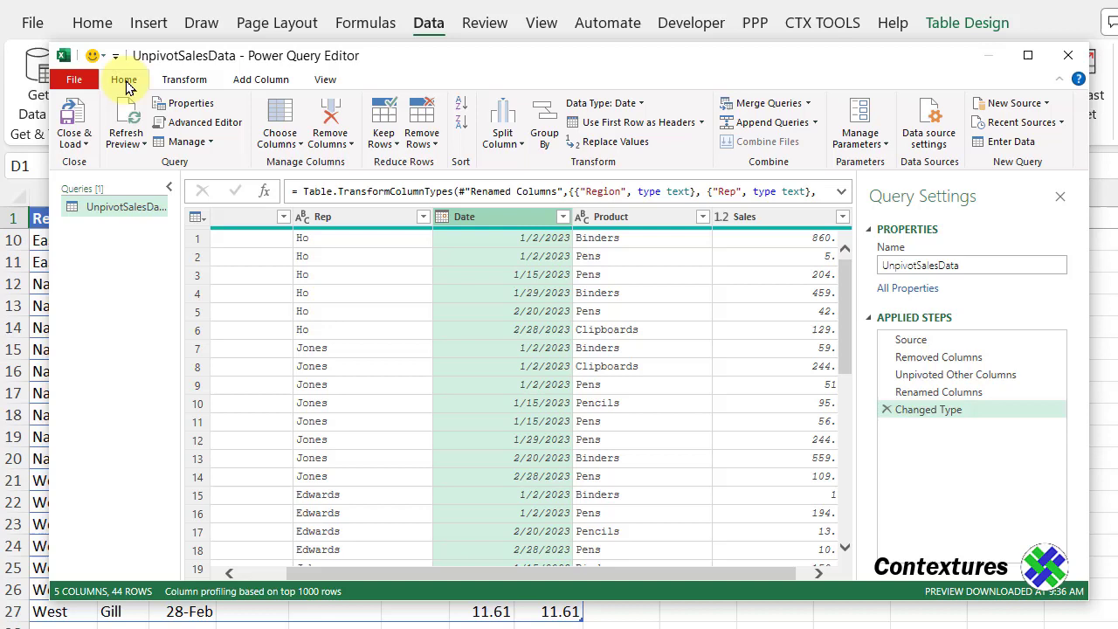
click(75, 142)
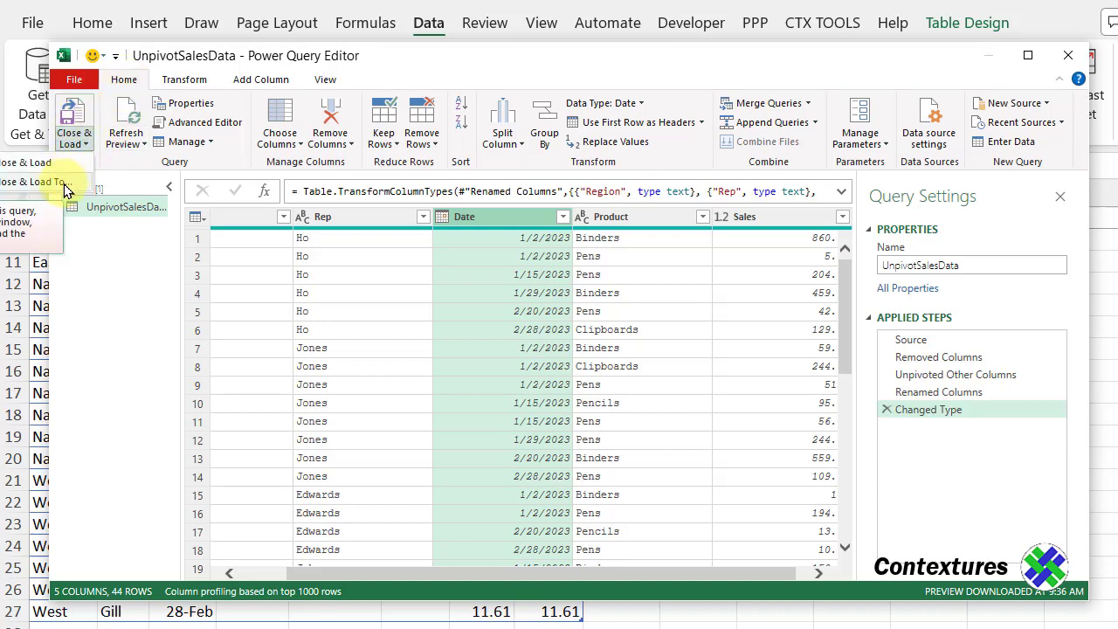
click(68, 182)
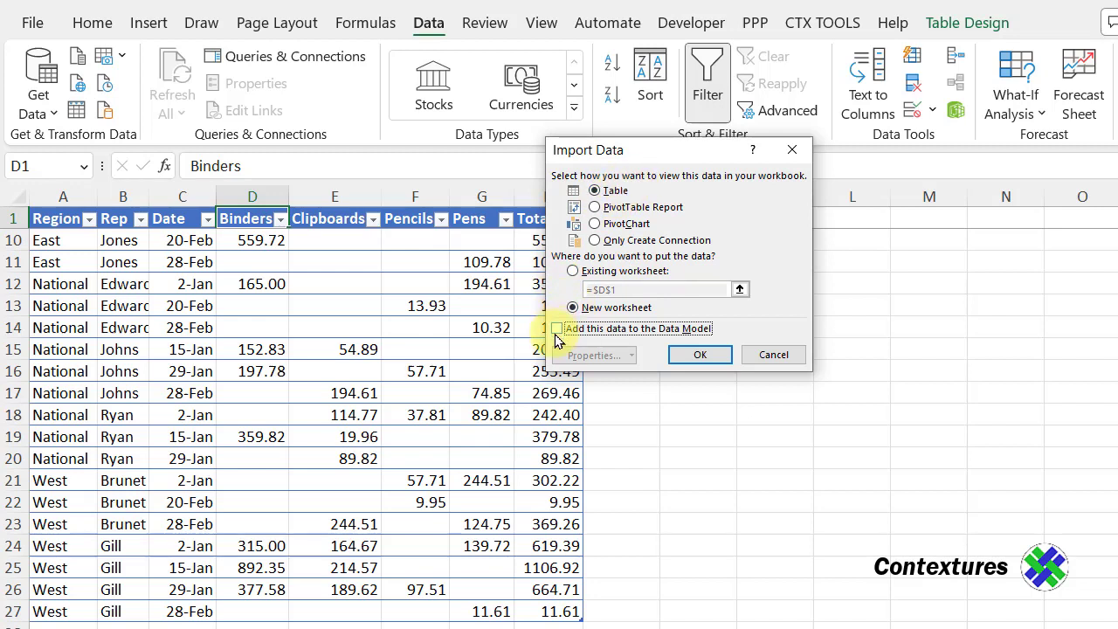
click(712, 356)
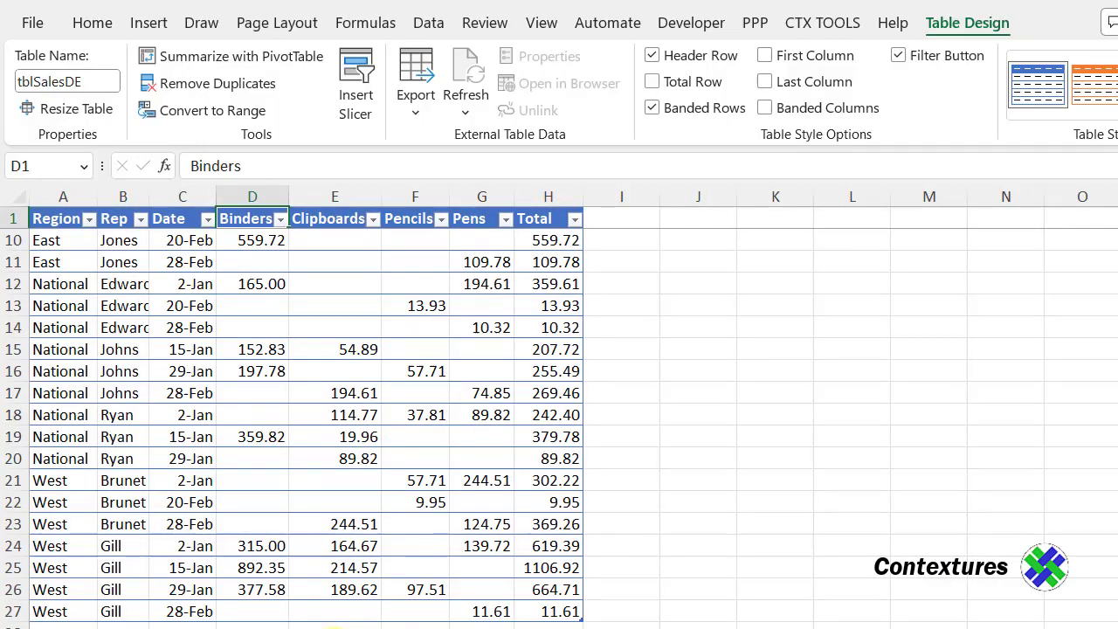
click(233, 624)
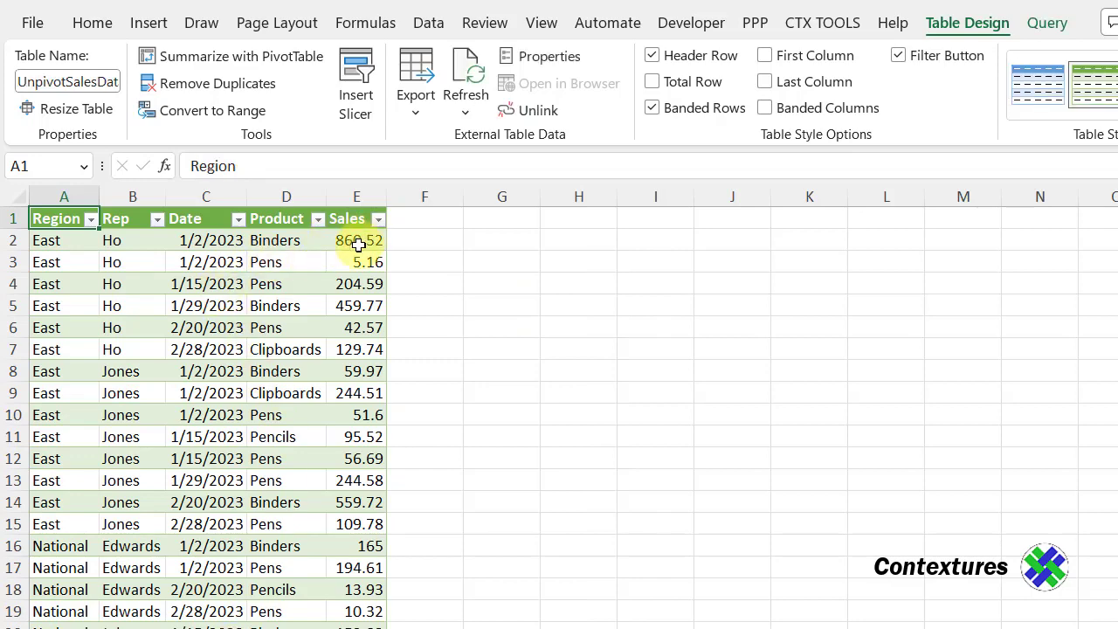
Set the Binders amount in cell D2 of the original horizontal sales table to 1000.
key(ctrl+Page_Up)
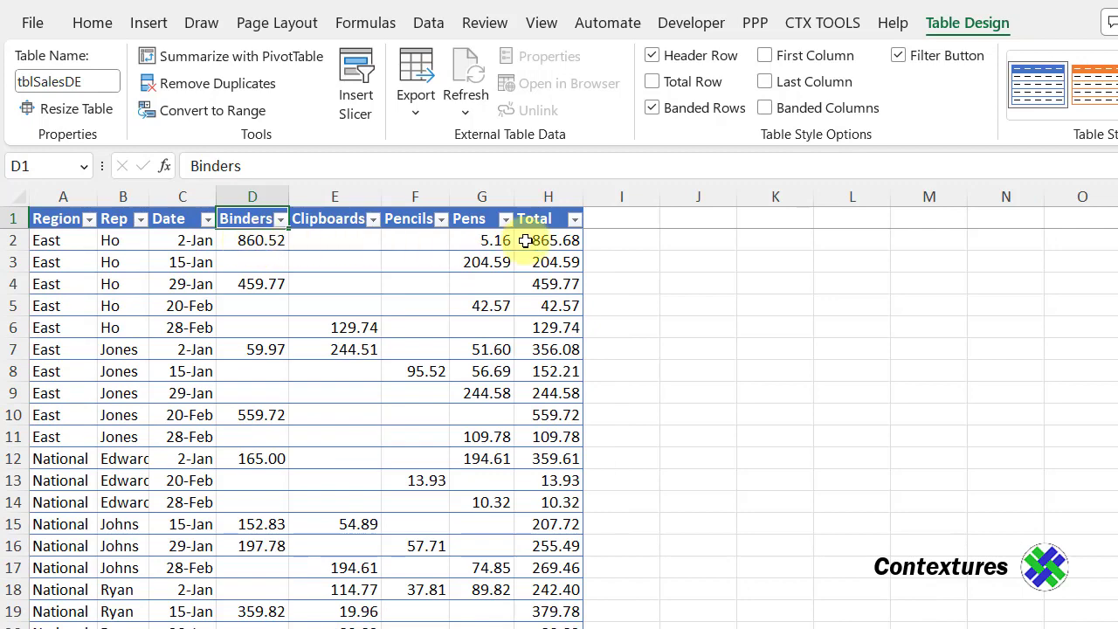
click(264, 242)
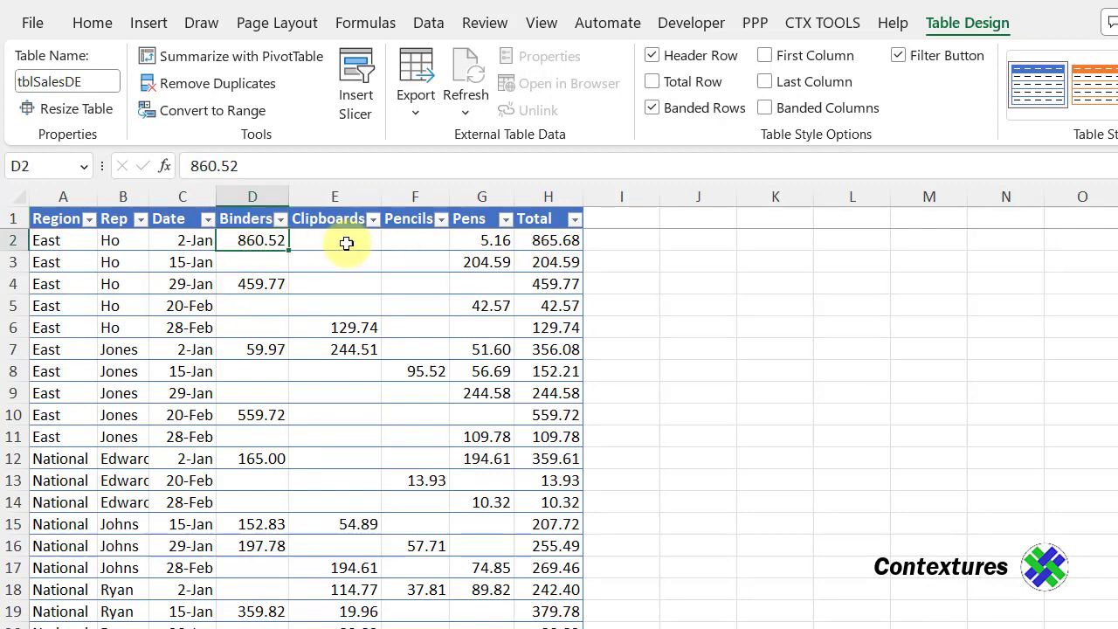
text(1000)
key(Return)
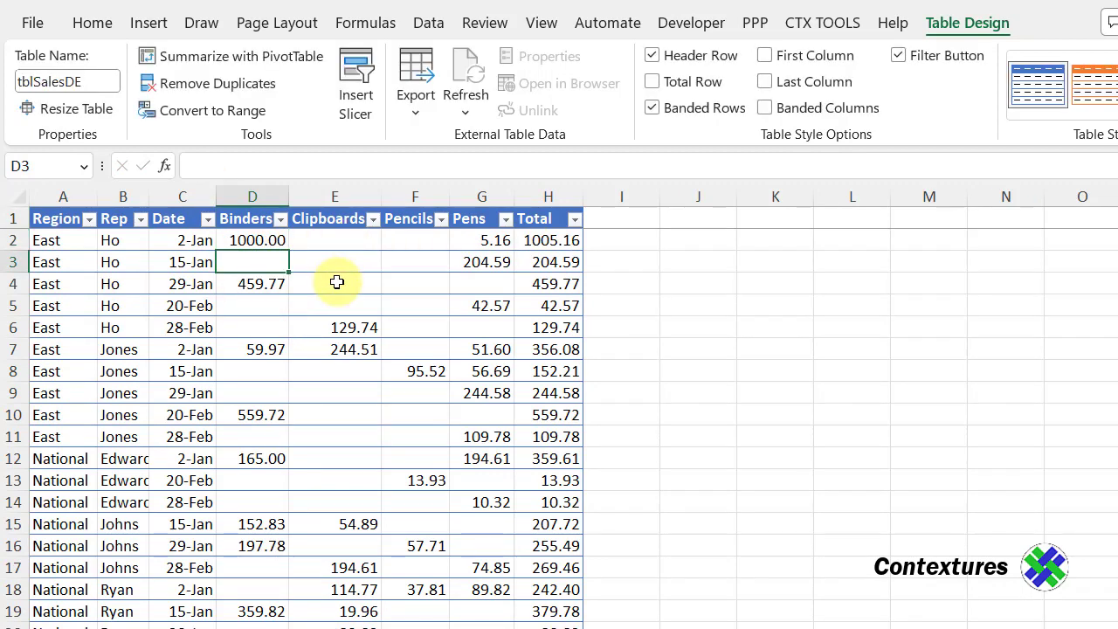
Return to the unpivoted output table and refresh it from the edited source data.
key(ctrl+Page_Down)
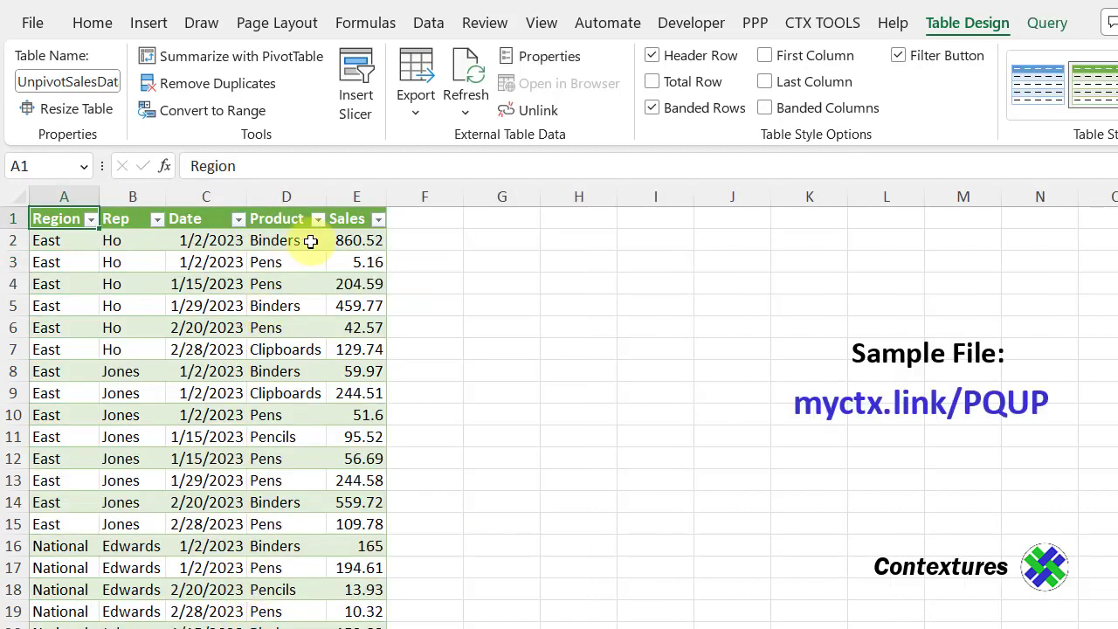
right_click(229, 262)
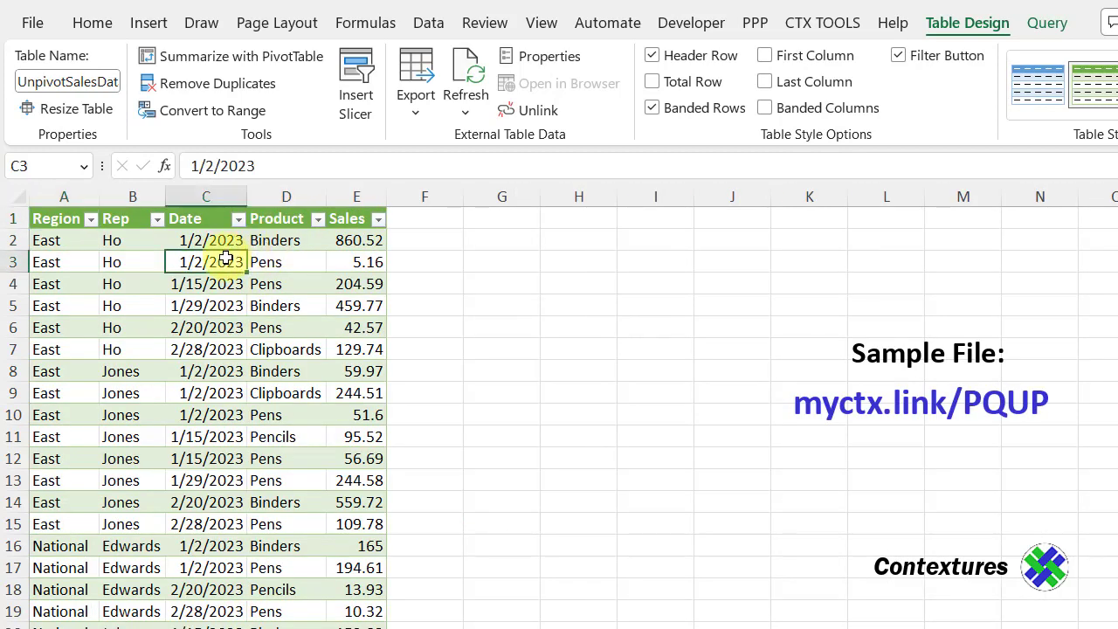
click(284, 357)
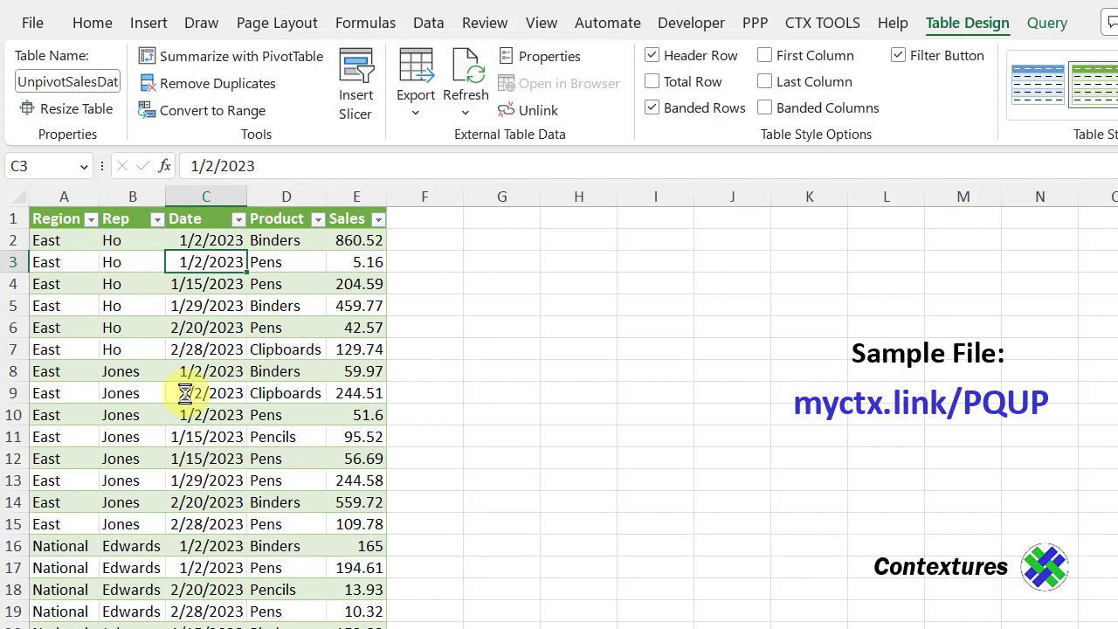